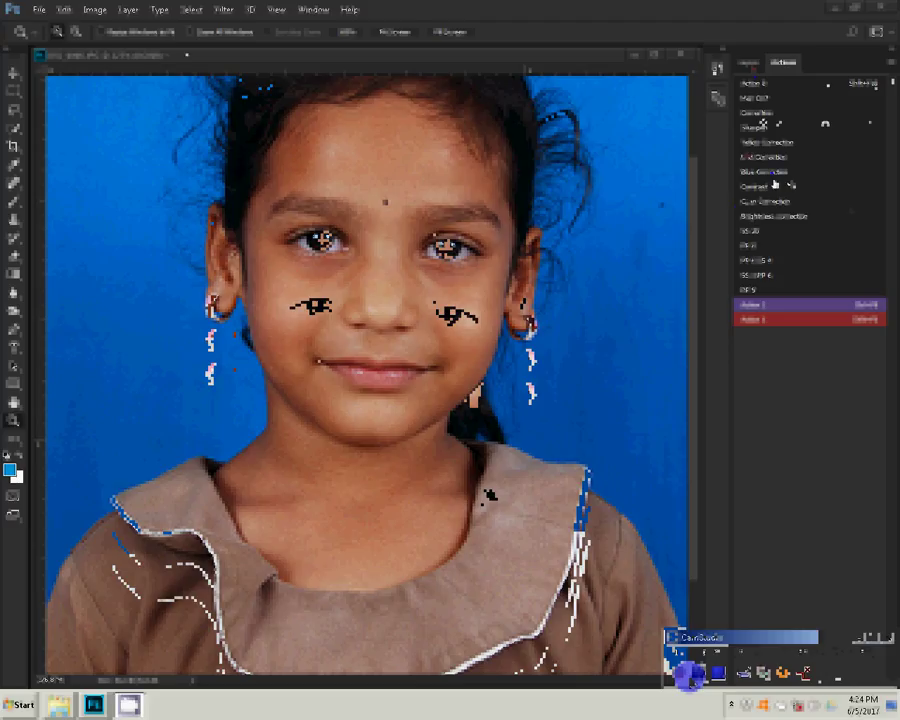
Step: Run the skin-retouching action on the portrait, then show the saved actions list again
{"action": "left_click", "coordinate": [768, 172]}
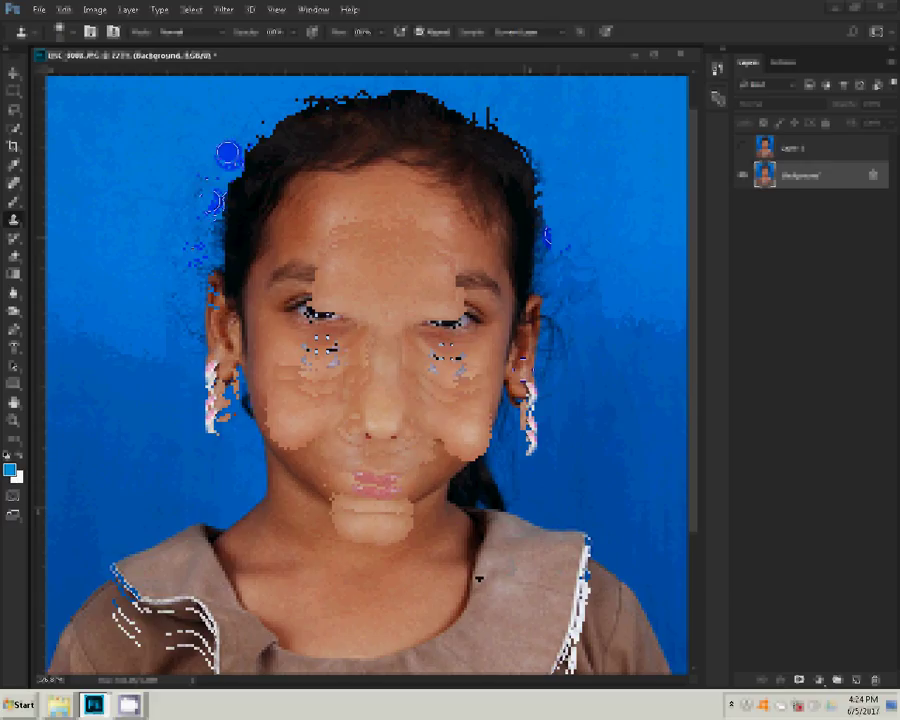
{"action": "left_click", "coordinate": [782, 64]}
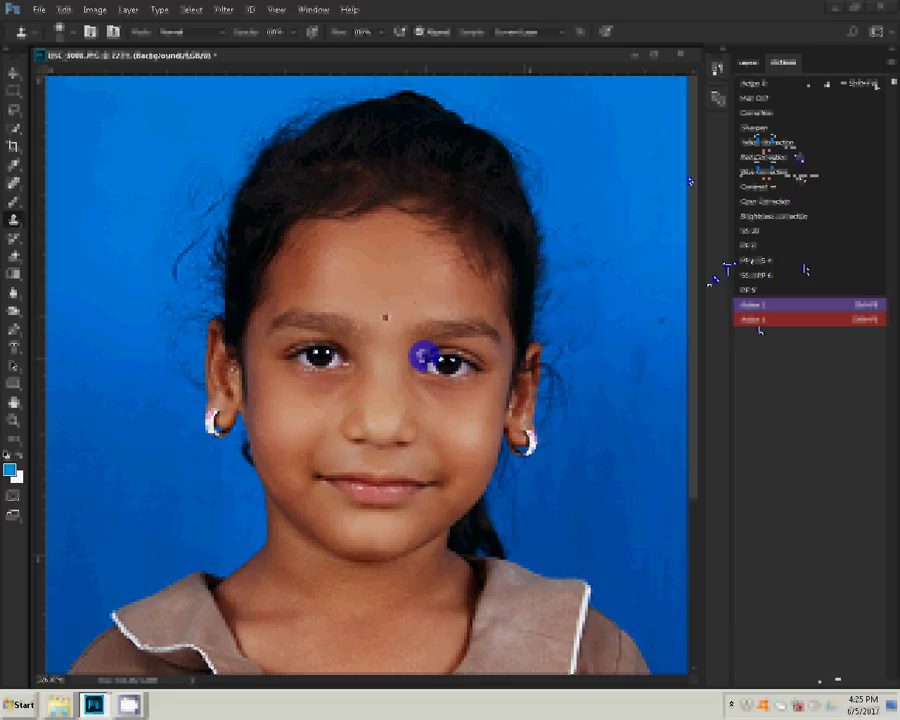
Step: Blur a forehead spot and smudge the blue background left of the hair and ear
{"action": "key", "text": "r"}
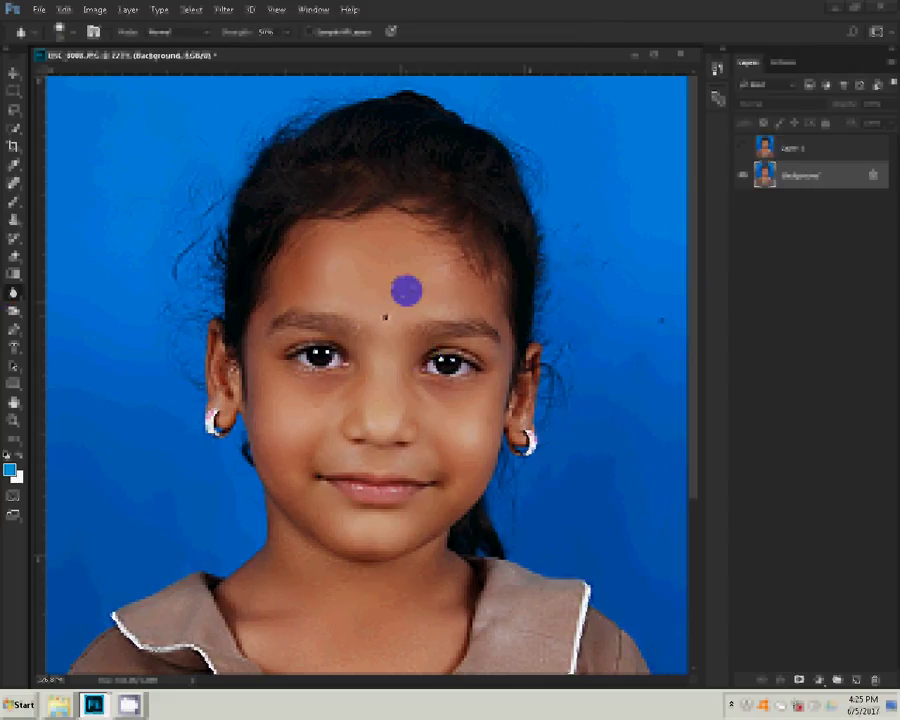
{"action": "left_click", "coordinate": [406, 290]}
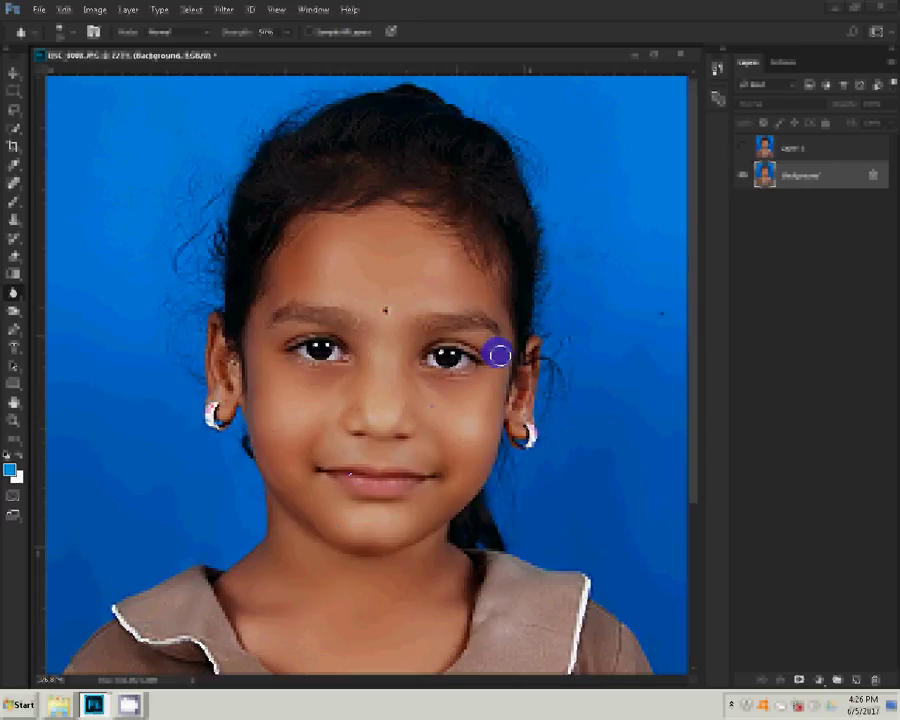
{"action": "key", "text": "shift+r"}
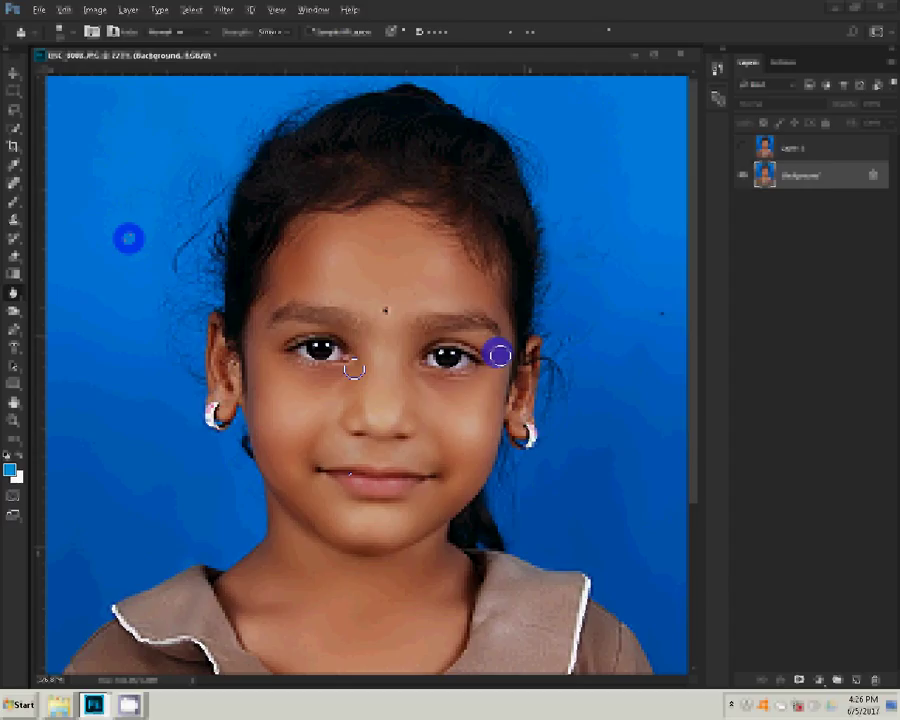
{"action": "left_click_drag", "start_coordinate": [195, 180], "coordinate": [182, 240]}
{"action": "left_click_drag", "start_coordinate": [172, 350], "coordinate": [170, 364]}
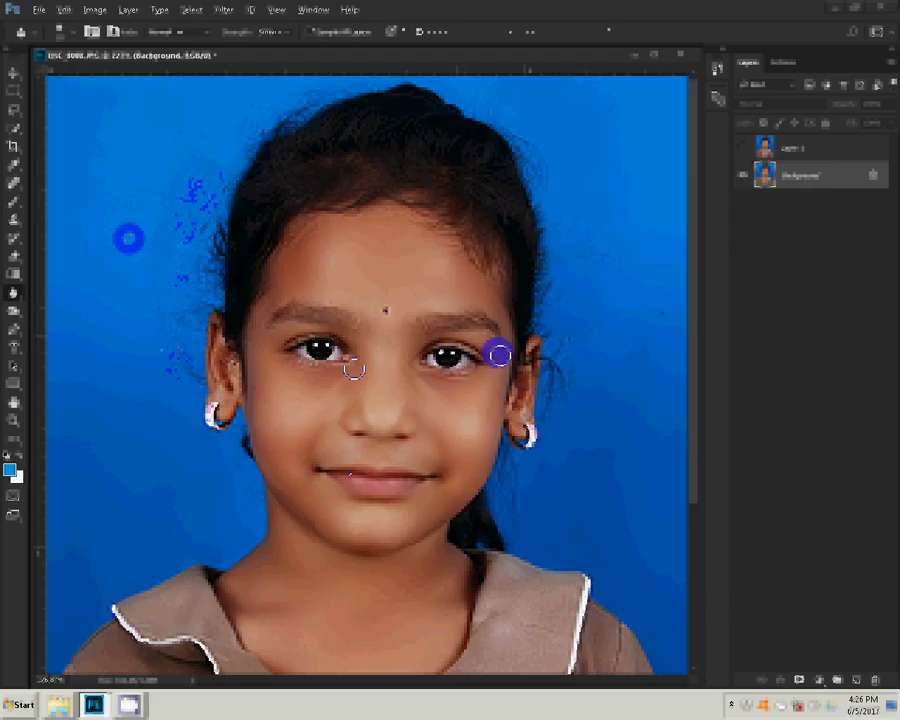
{"action": "left_click_drag", "start_coordinate": [179, 358], "coordinate": [184, 369]}
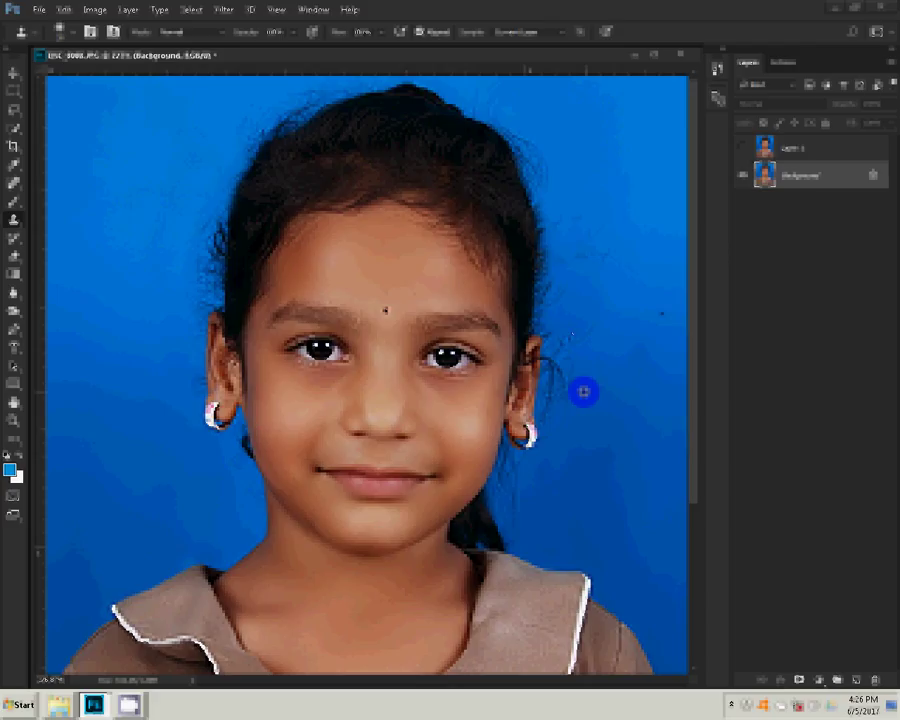
Step: Clone-stamp over the specks in the blue background right of the girl's head
{"action": "left_click", "coordinate": [580, 247]}
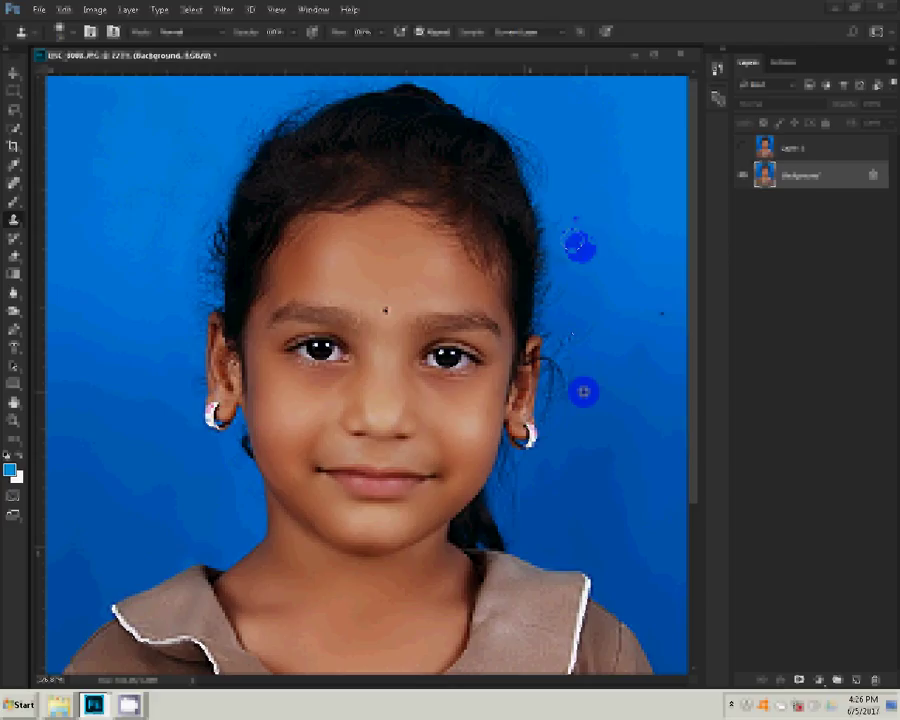
{"action": "left_click_drag", "start_coordinate": [580, 245], "coordinate": [570, 216]}
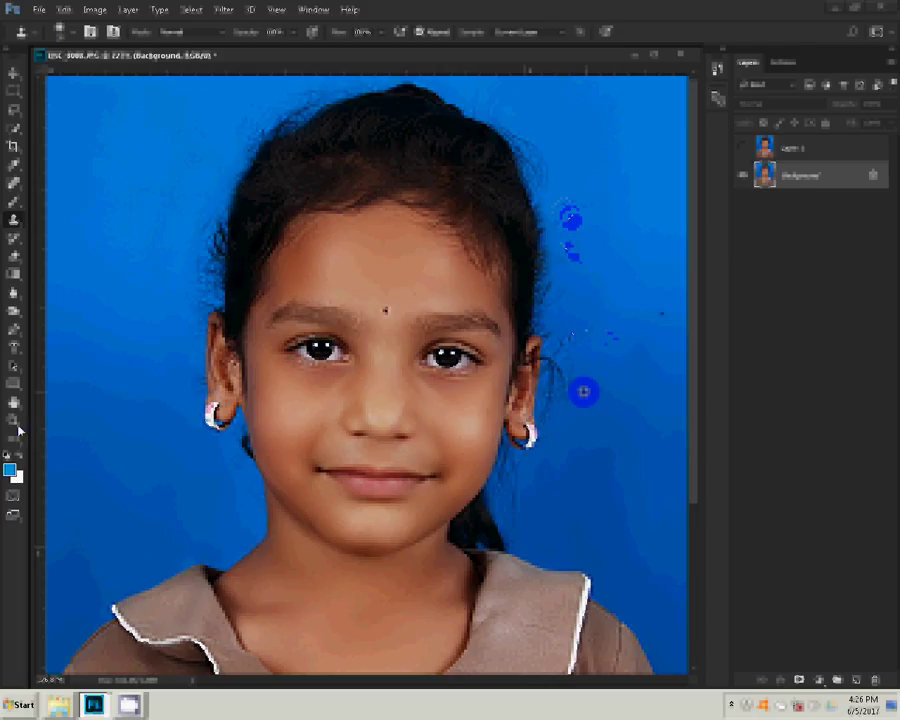
{"action": "key", "text": "shift+s"}
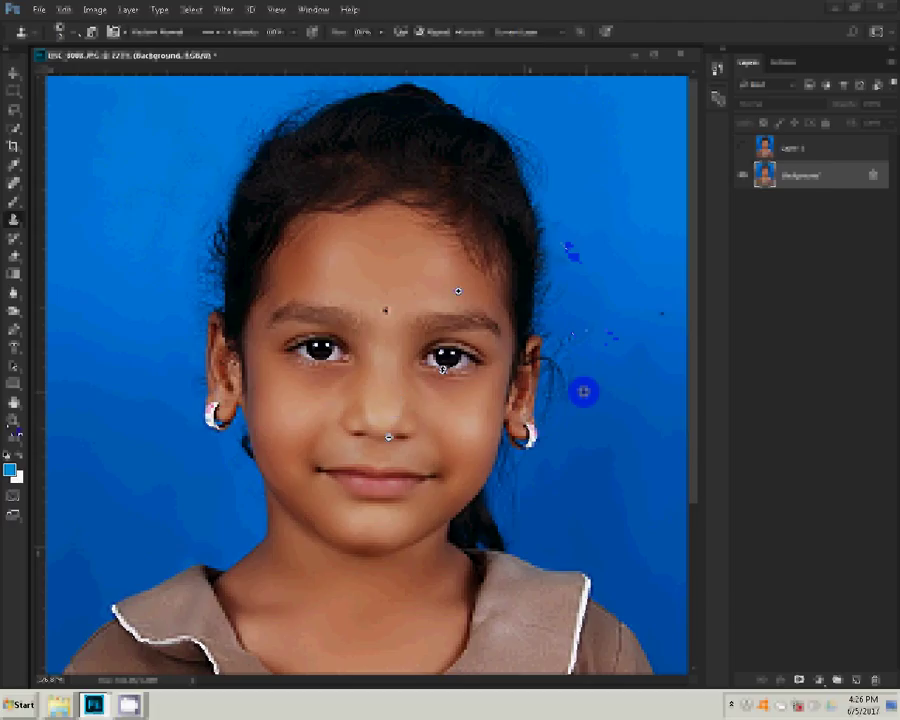
Step: Check the Color Balance dialog and set the foreground colour to red
{"action": "key", "text": "z"}
{"action": "key", "text": "ctrl+b"}
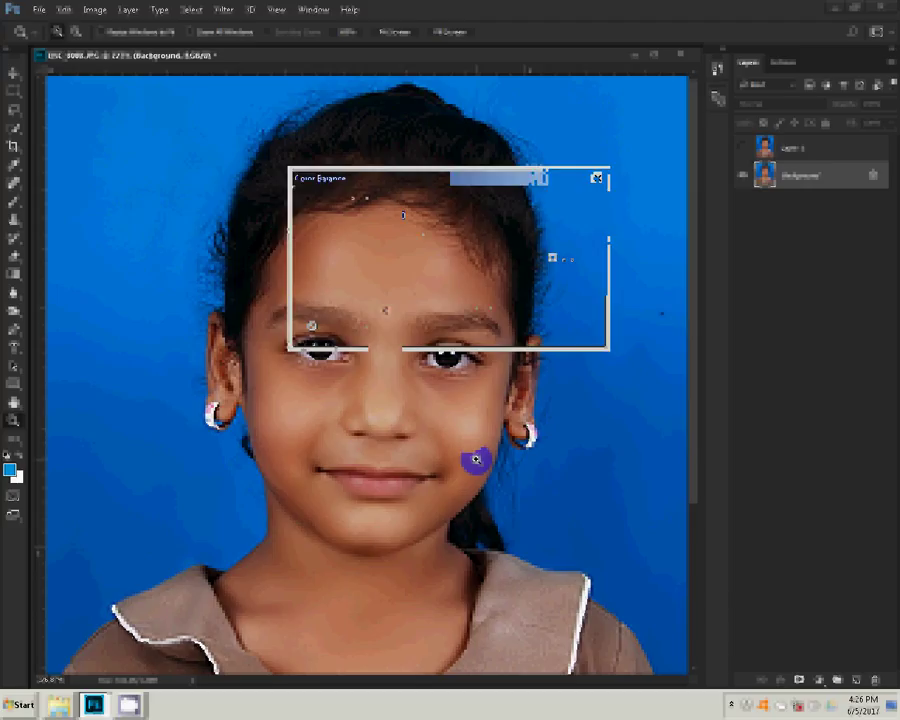
{"action": "left_click_drag", "start_coordinate": [471, 186], "coordinate": [587, 208]}
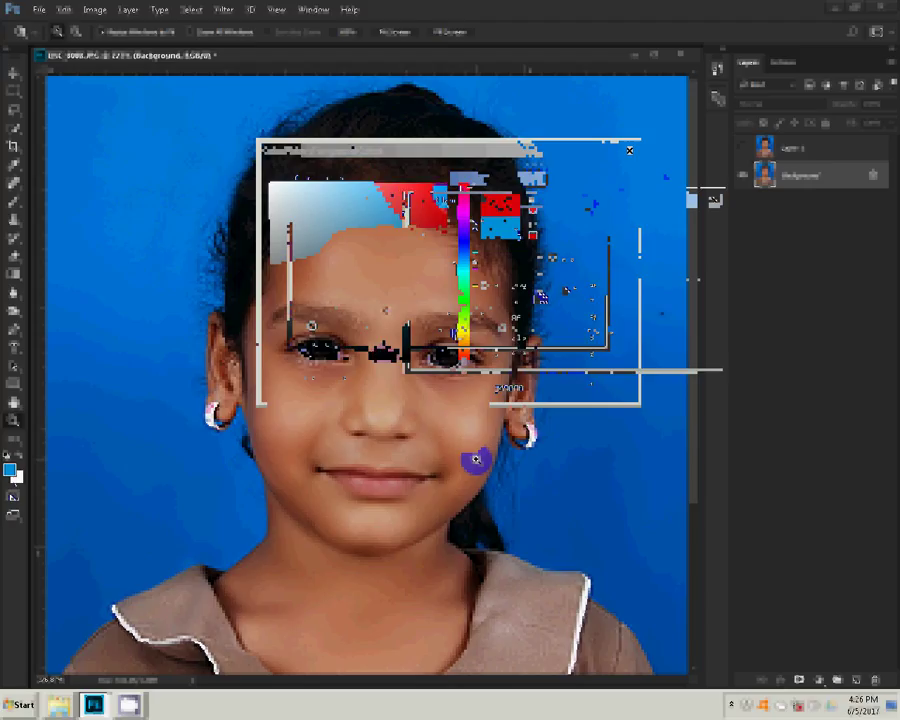
{"action": "key", "text": "Return"}
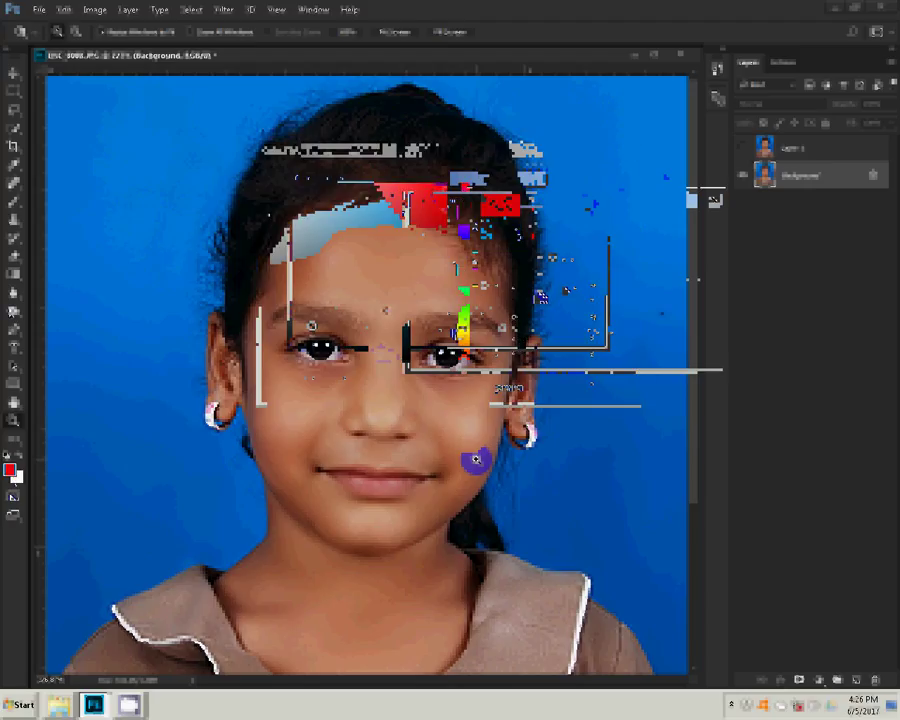
{"action": "left_click", "coordinate": [12, 204]}
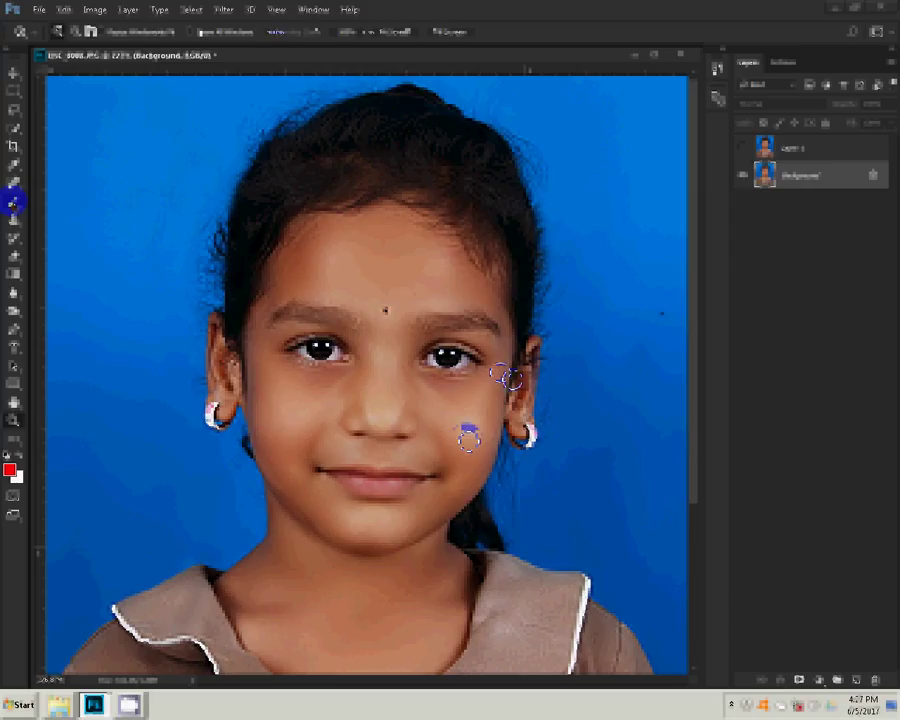
Step: Brush a red tint along the lips and float the document in its own window
{"action": "left_click", "coordinate": [350, 487]}
{"action": "left_click_drag", "start_coordinate": [350, 487], "coordinate": [420, 485]}
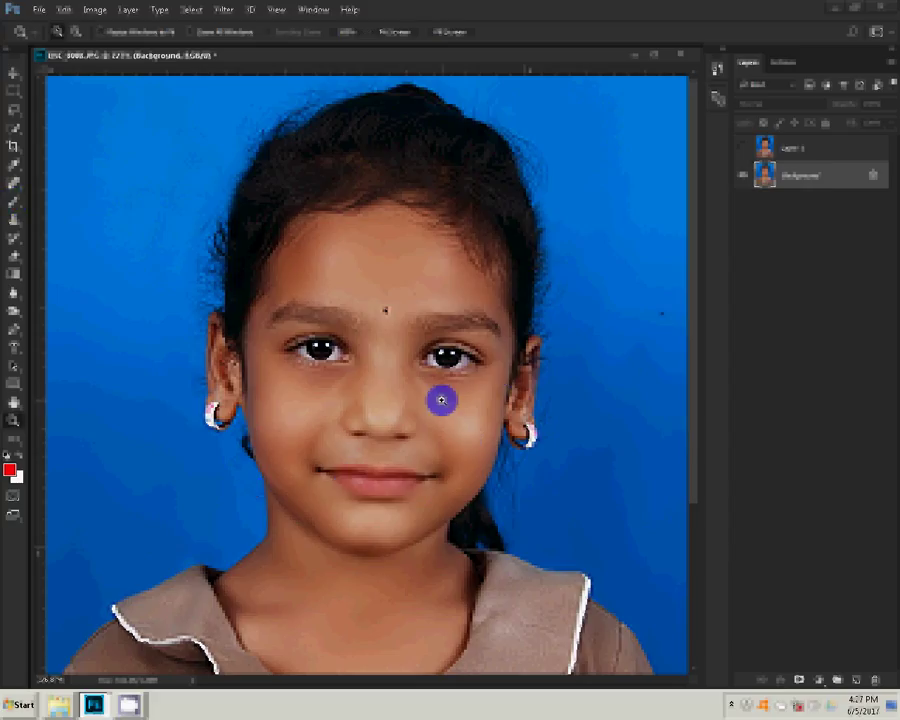
{"action": "left_click_drag", "start_coordinate": [555, 80], "coordinate": [395, 122]}
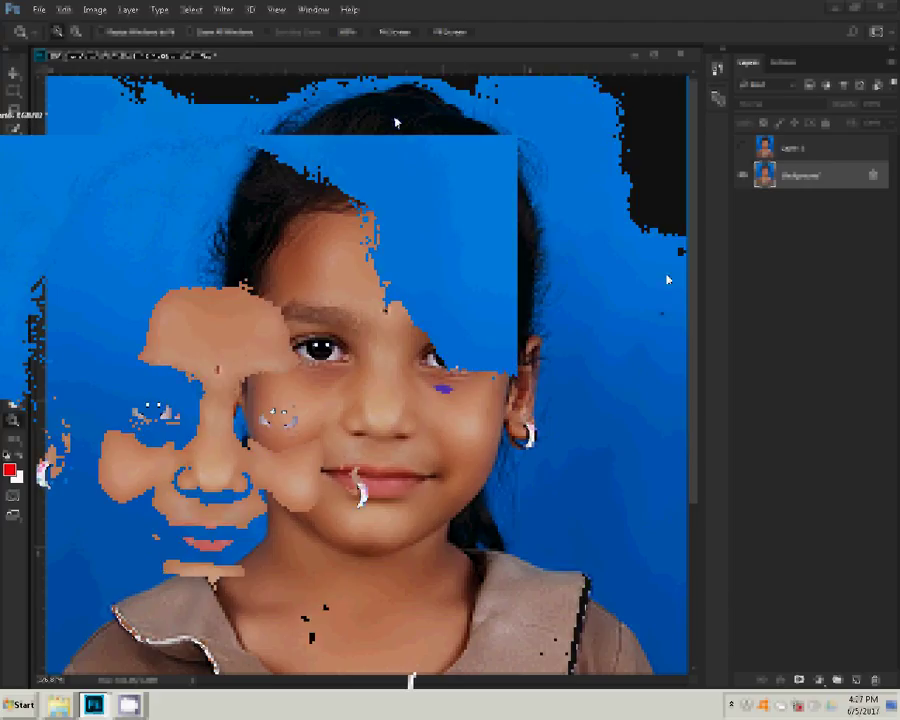
Step: Run the passport-layout action to create a sheet of six large and four small prints
{"action": "left_click", "coordinate": [430, 265]}
{"action": "left_click", "coordinate": [800, 62]}
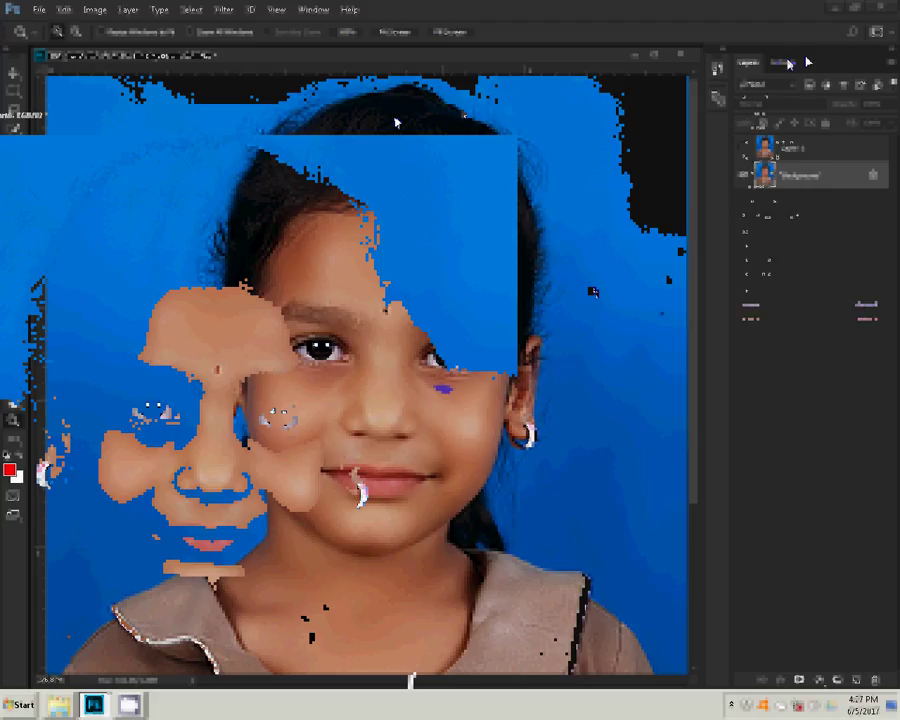
{"action": "left_click", "coordinate": [760, 268]}
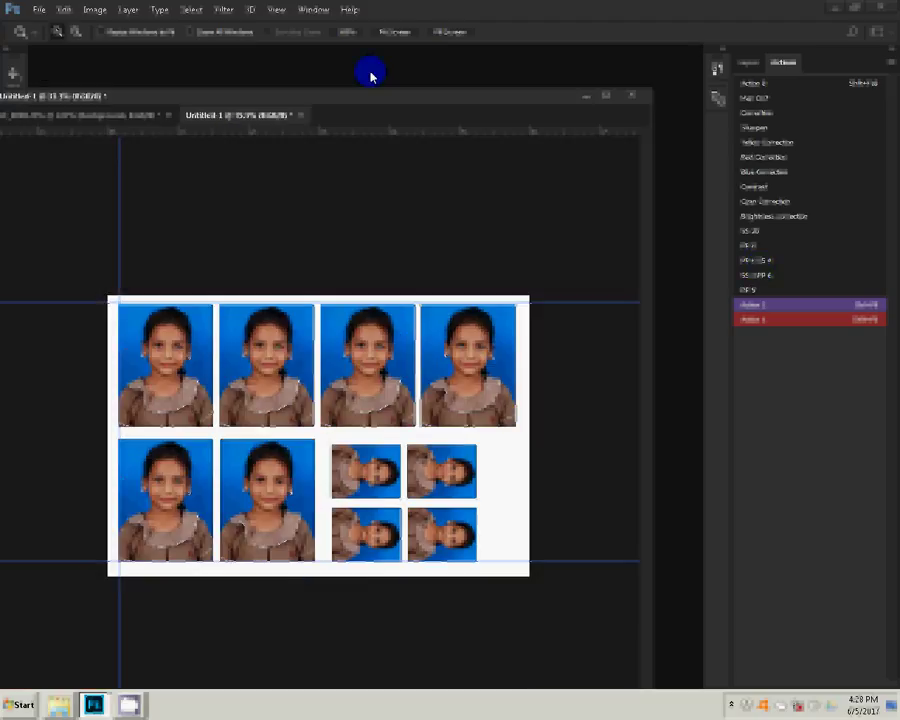
Step: Rotate the photo sheet 90° clockwise and close the dialog covering it
{"action": "left_click", "coordinate": [94, 10]}
{"action": "mouse_move", "coordinate": [120, 138]}
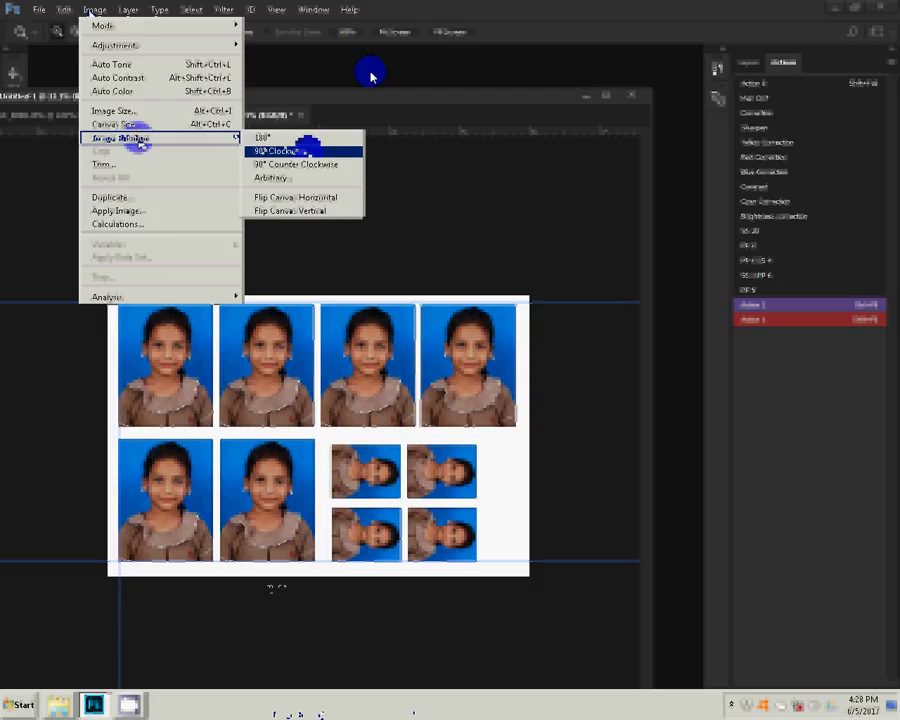
{"action": "left_click", "coordinate": [307, 150]}
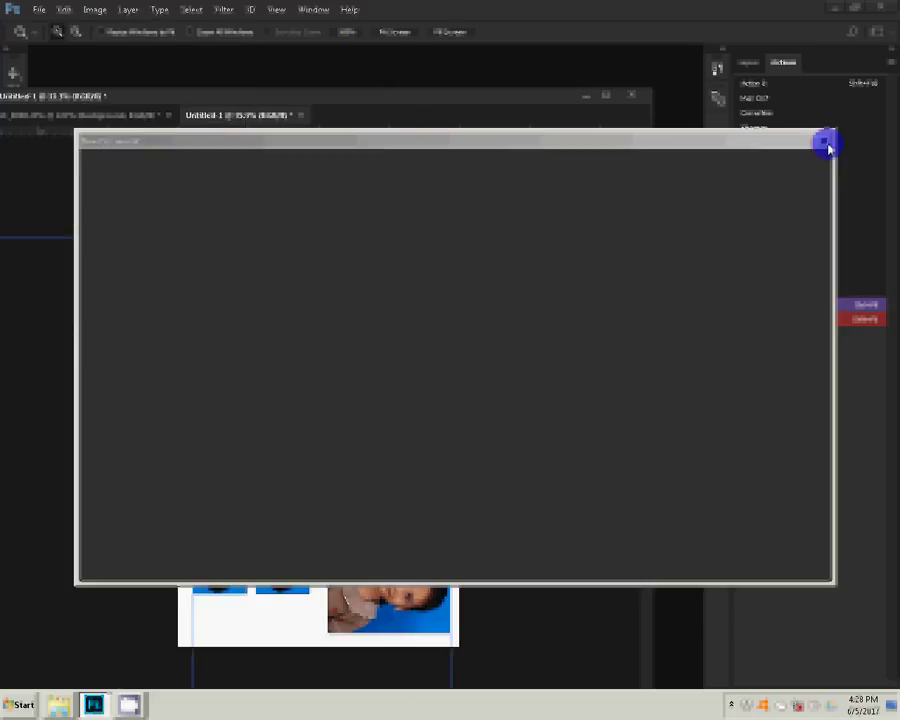
{"action": "left_click", "coordinate": [826, 145]}
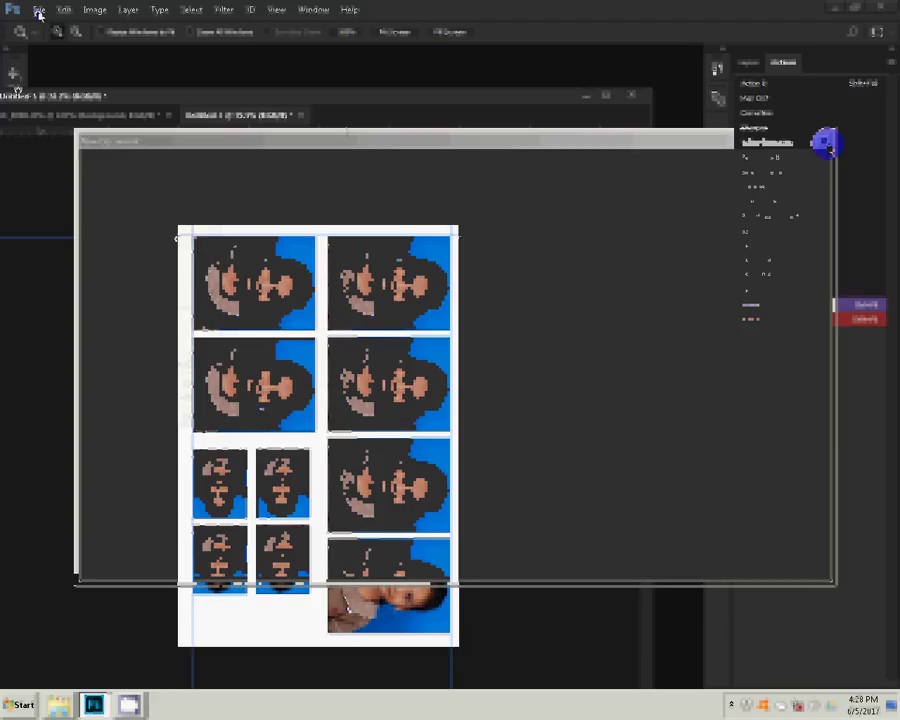
Step: Save the photo sheet as a JPEG named print in Pictures, then return to the portrait
{"action": "left_click", "coordinate": [39, 14]}
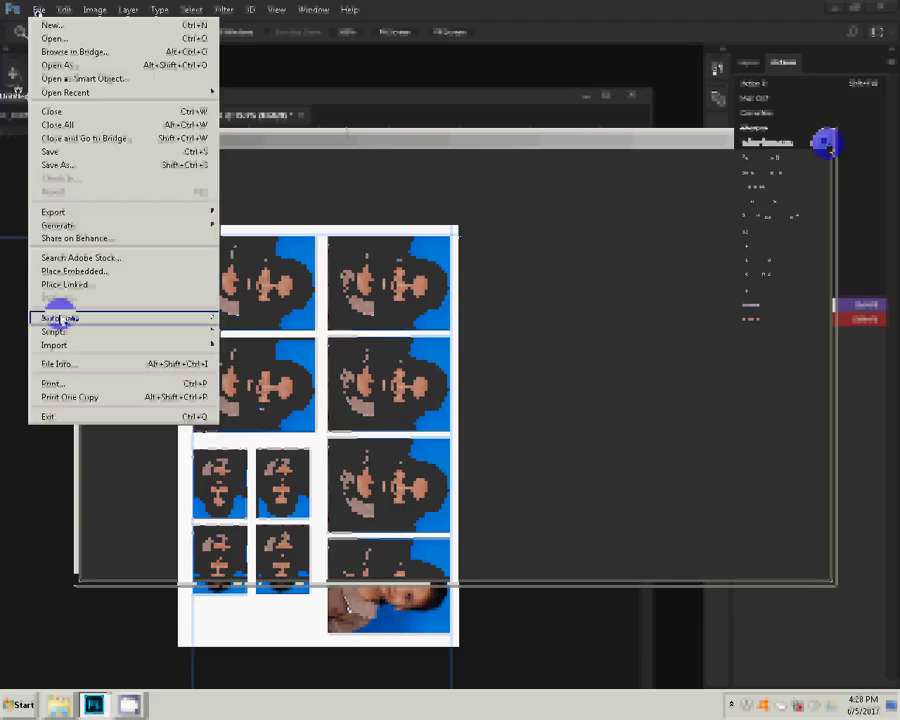
{"action": "left_click", "coordinate": [90, 166]}
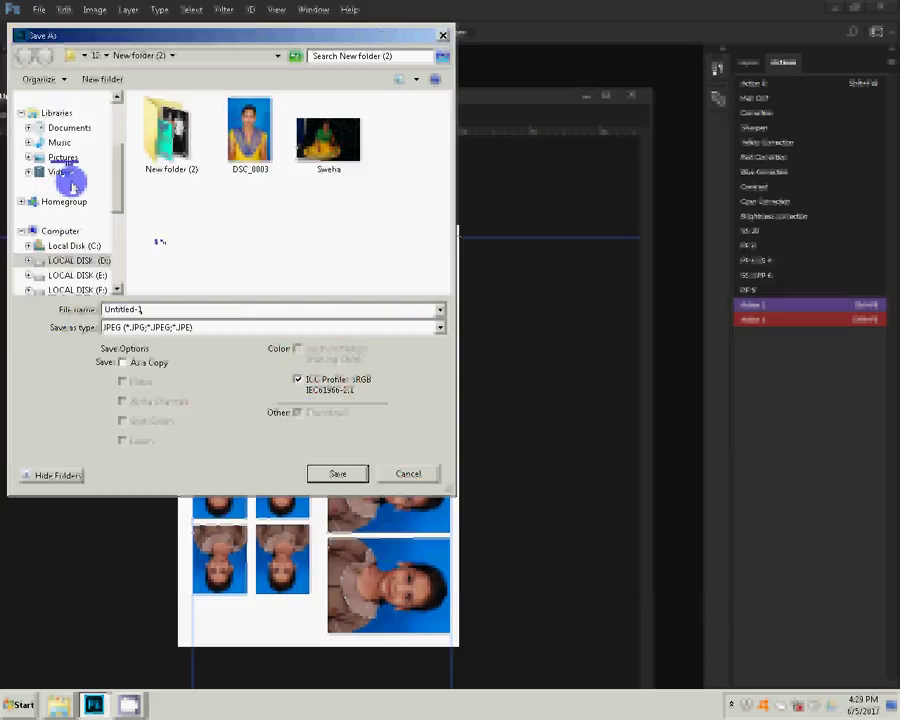
{"action": "left_click", "coordinate": [64, 159]}
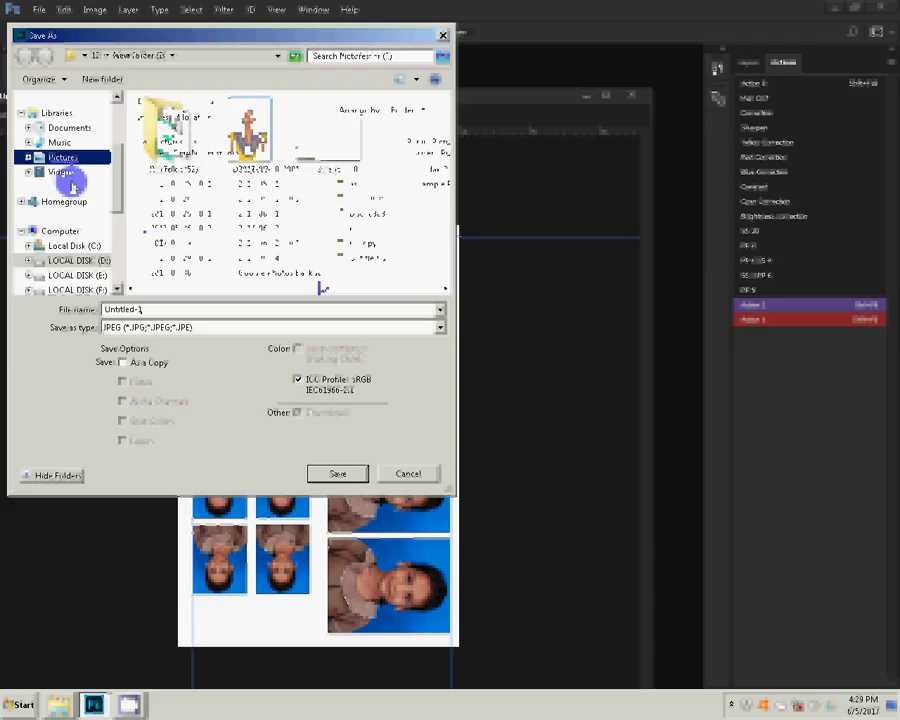
{"action": "left_click", "coordinate": [200, 309]}
{"action": "type", "text": "p"}
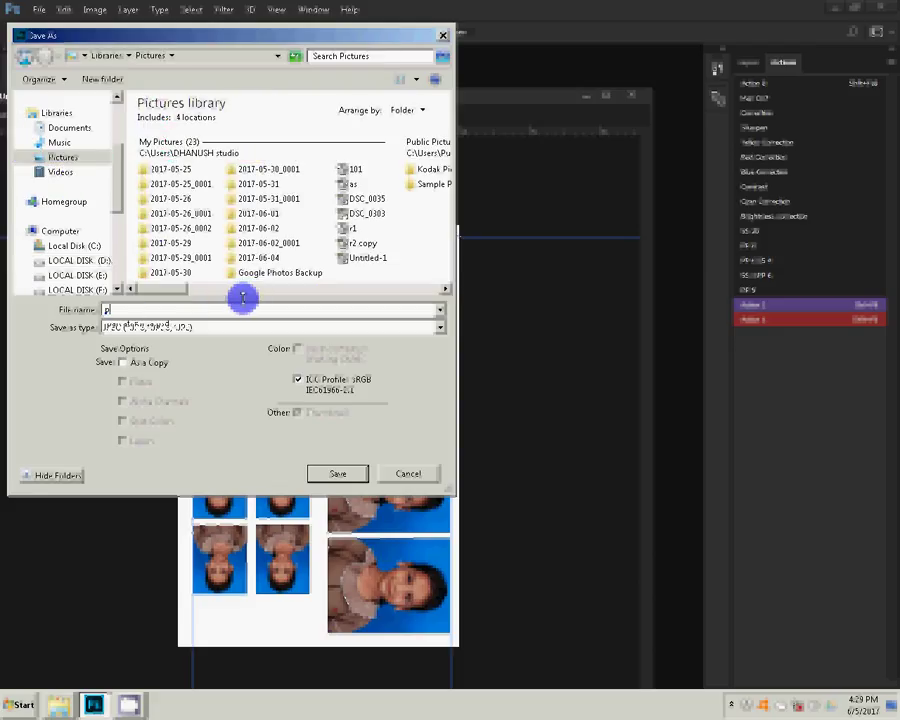
{"action": "type", "text": "rin"}
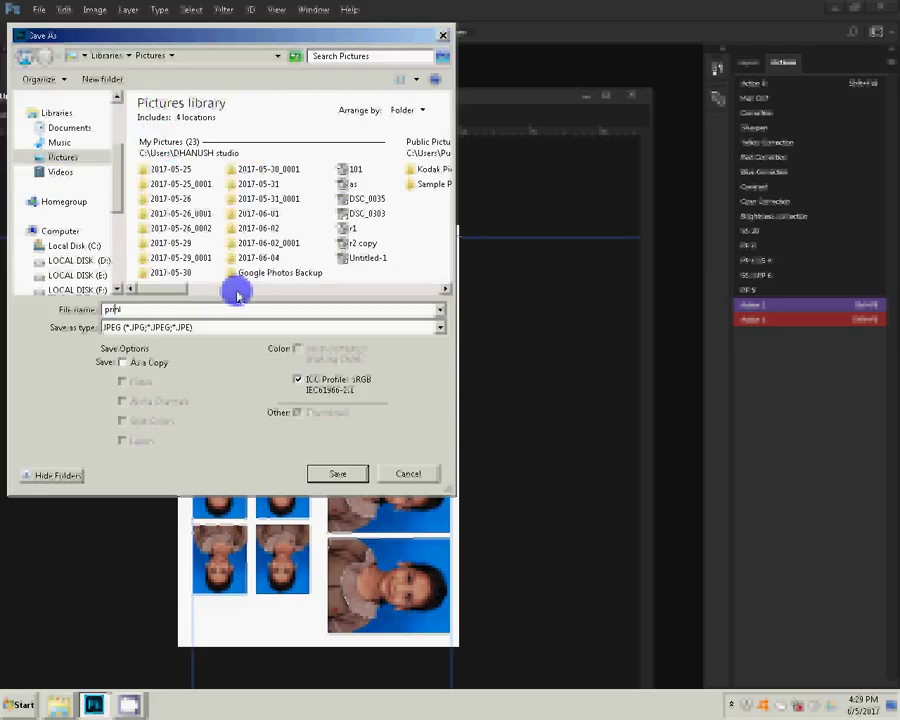
{"action": "type", "text": "t"}
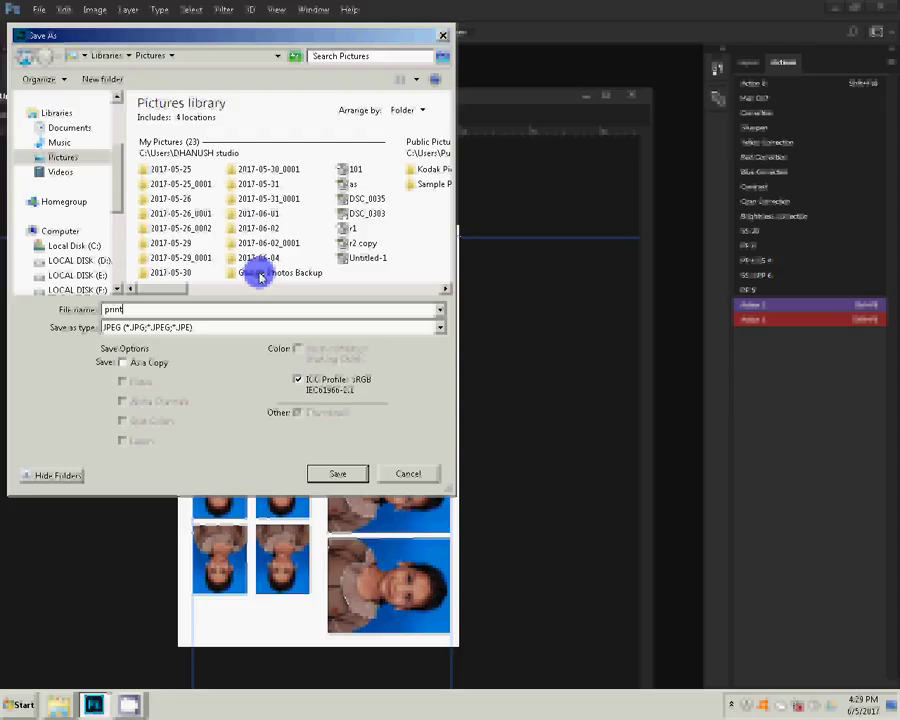
{"action": "key", "text": "ctrl+a"}
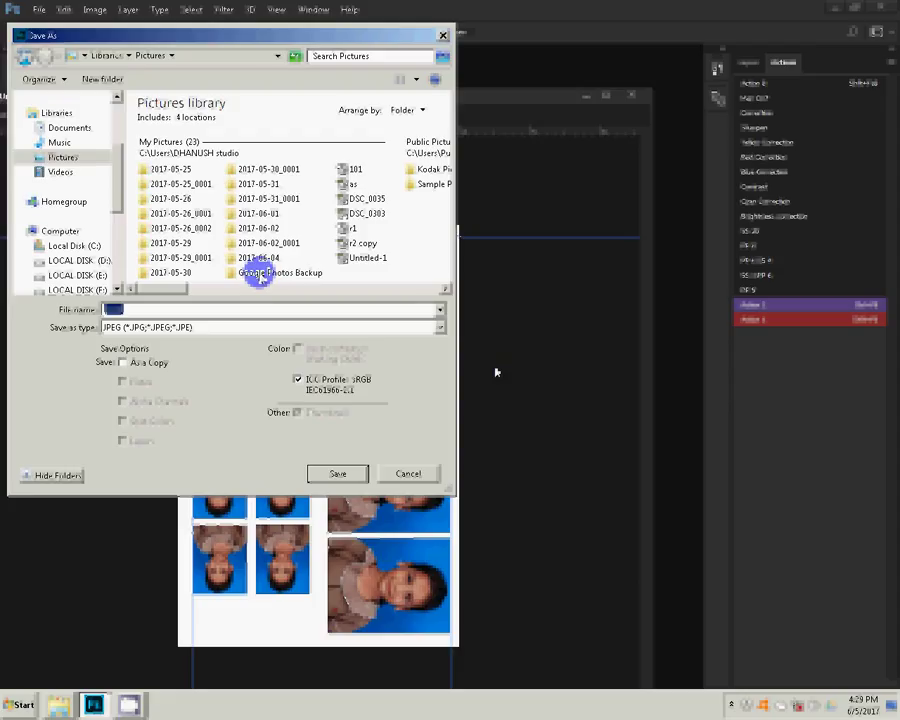
{"action": "key", "text": "Return"}
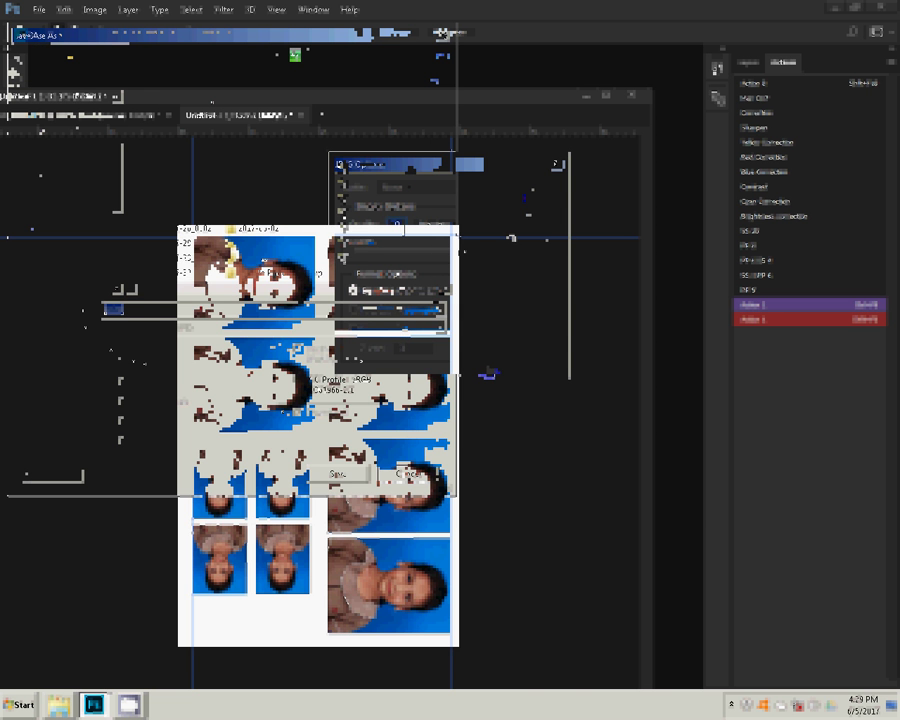
{"action": "left_click", "coordinate": [52, 118]}
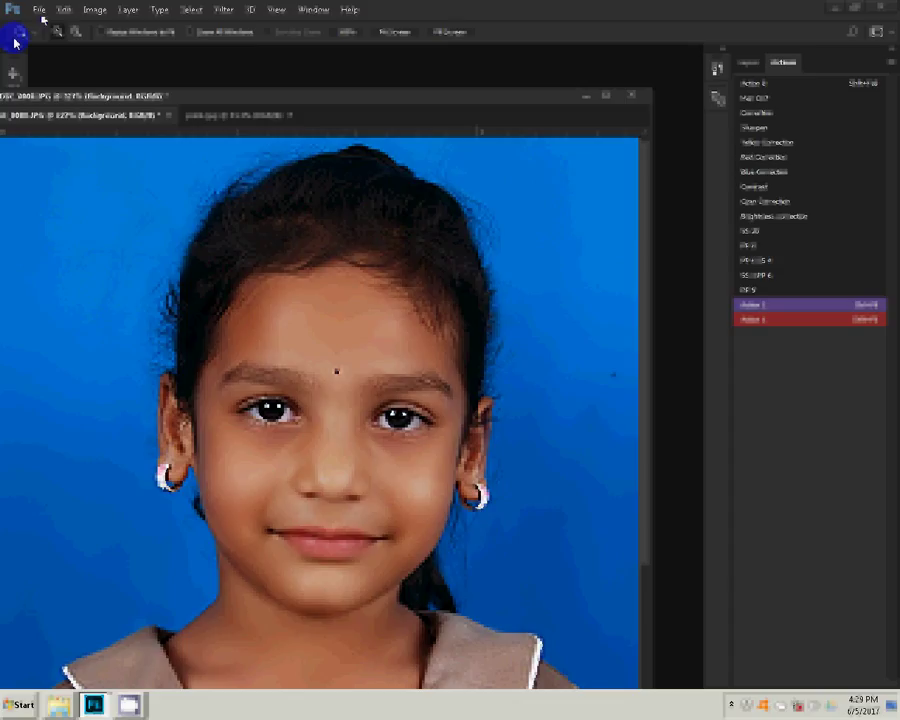
Step: Start Save As for the portrait and browse to the Downloads > SHAREit folder
{"action": "left_click", "coordinate": [36, 12]}
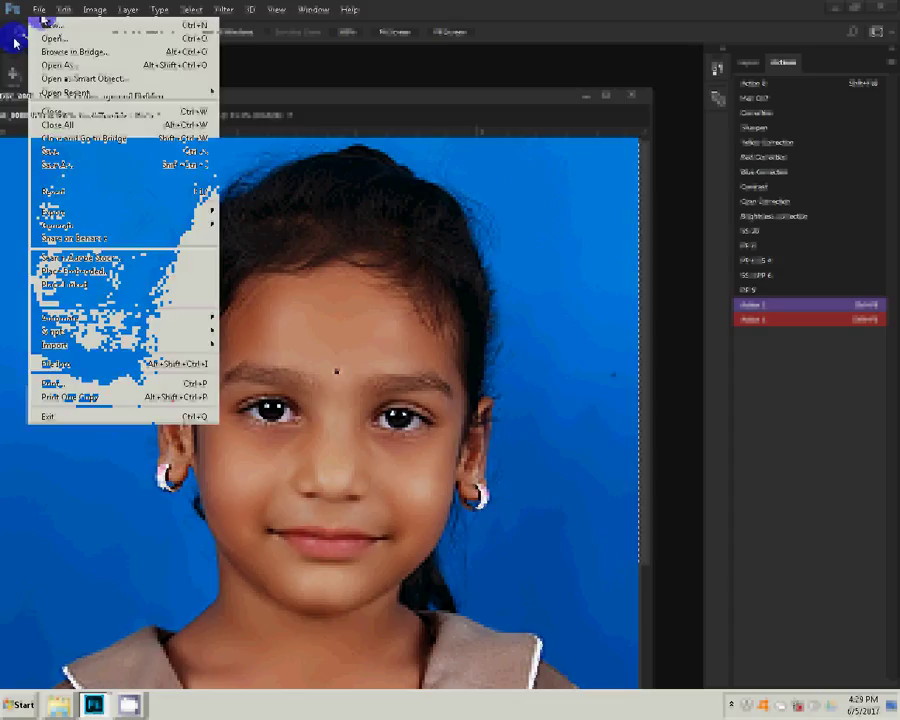
{"action": "left_click", "coordinate": [58, 166]}
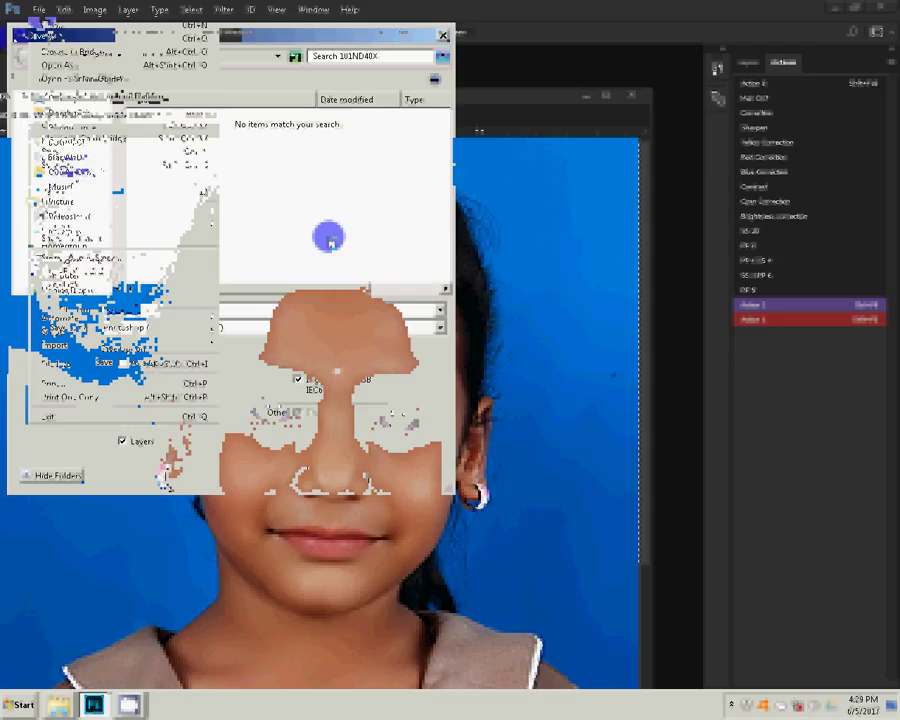
{"action": "left_click", "coordinate": [78, 174]}
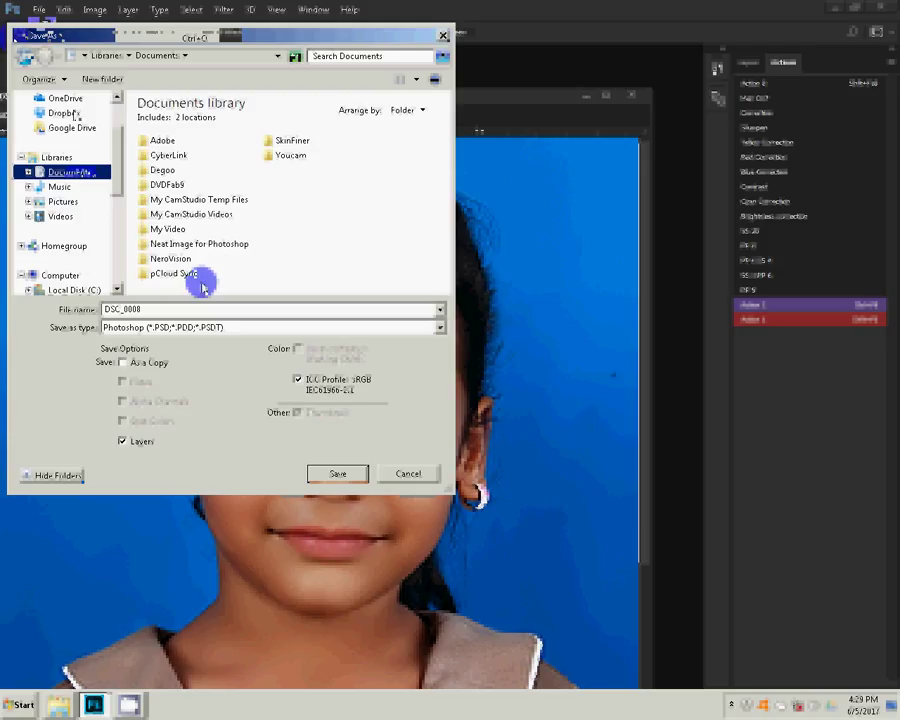
{"action": "left_click_drag", "start_coordinate": [117, 166], "coordinate": [118, 133]}
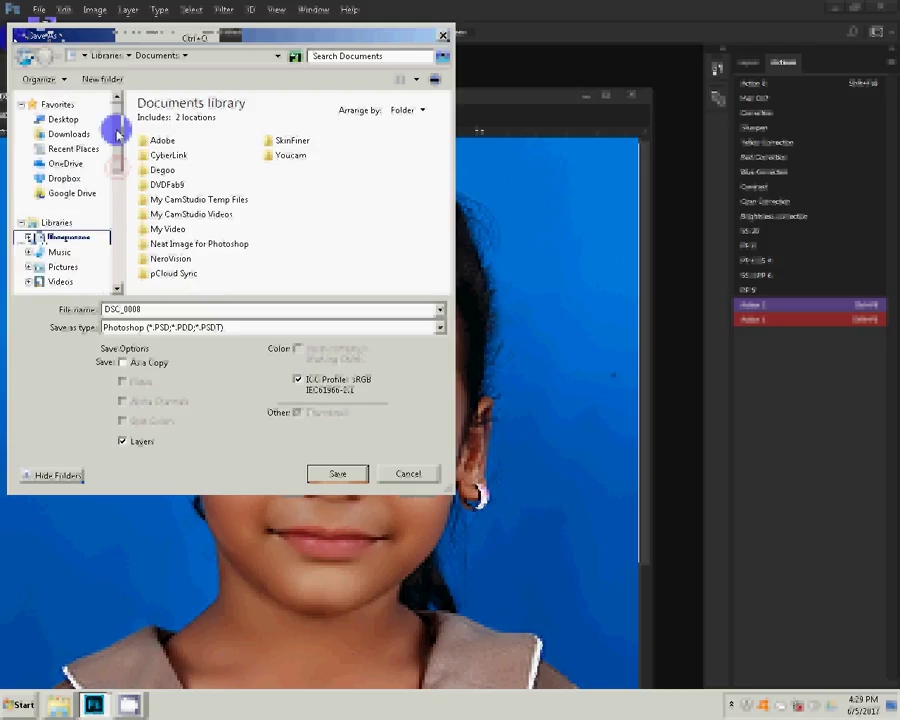
{"action": "left_click", "coordinate": [68, 133]}
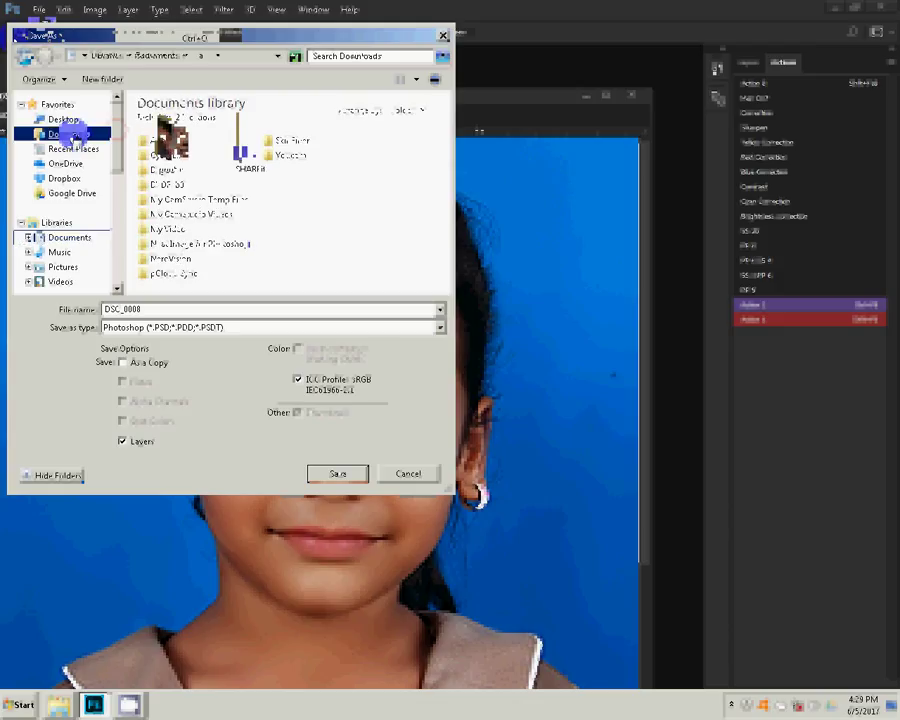
{"action": "double_click", "coordinate": [220, 246]}
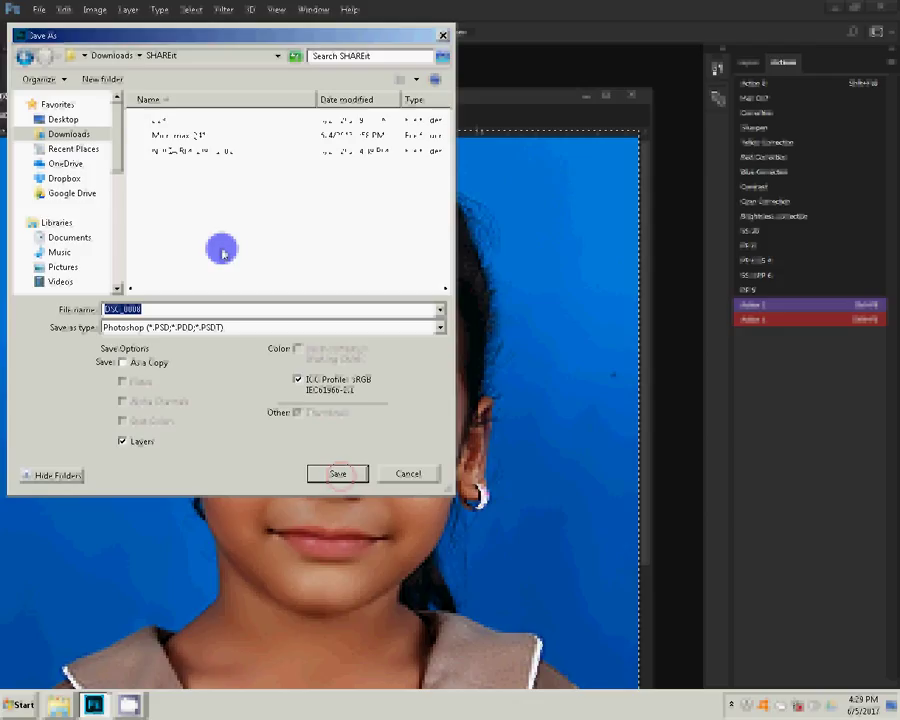
Step: Save the portrait there as a JPEG named DSC_0008
{"action": "left_click", "coordinate": [209, 327]}
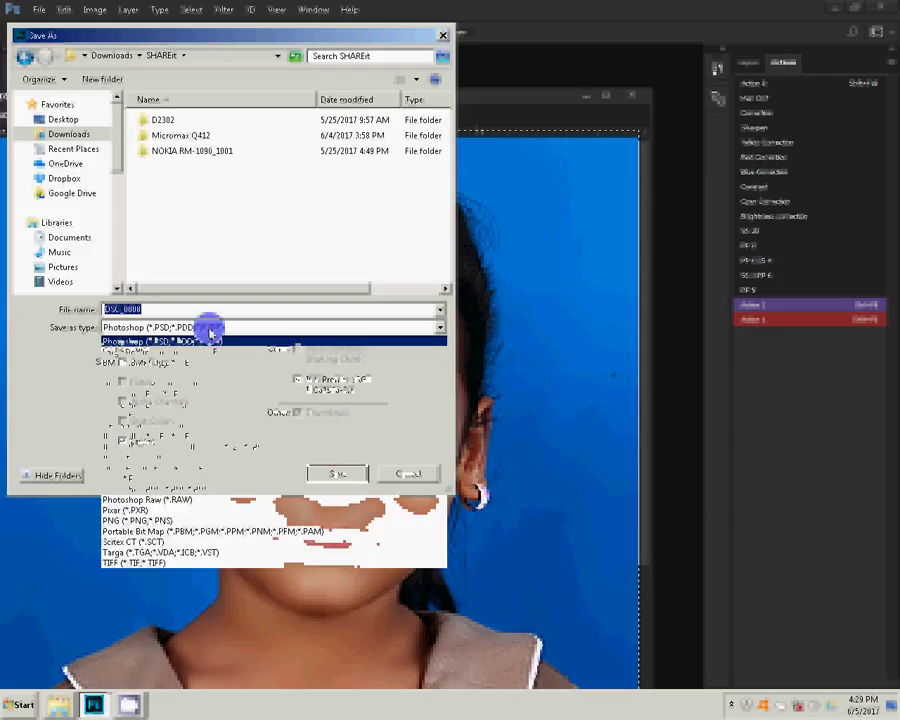
{"action": "left_click", "coordinate": [183, 437]}
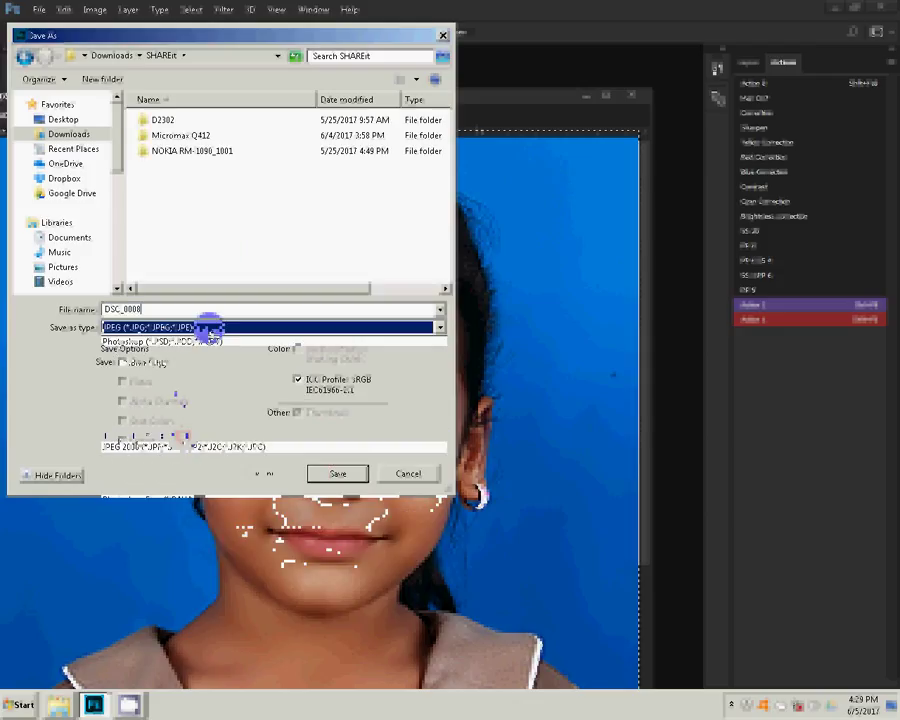
{"action": "double_click", "coordinate": [156, 308]}
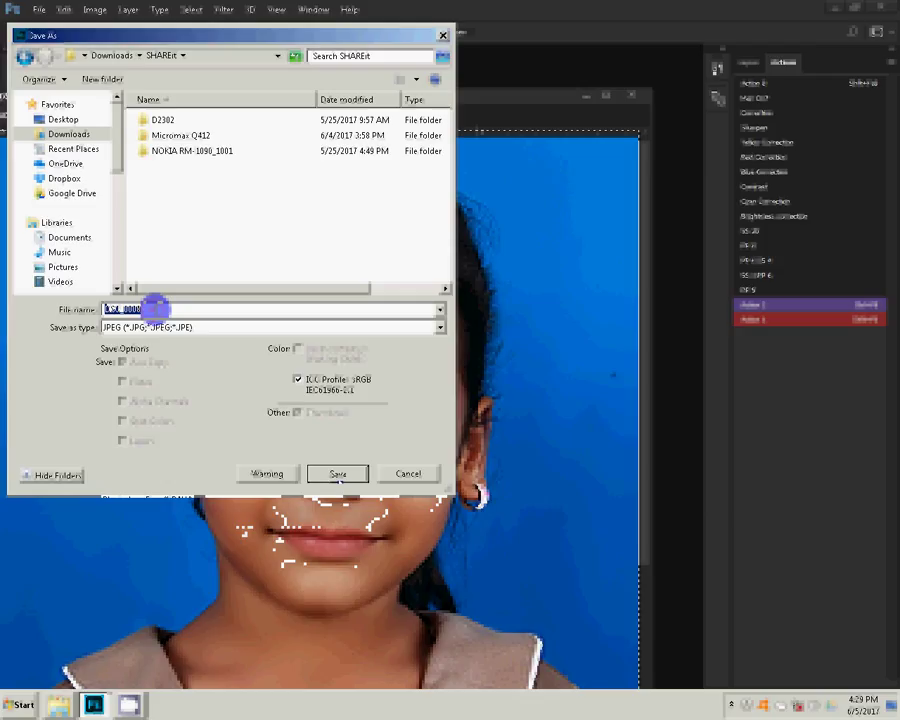
{"action": "left_click", "coordinate": [338, 475]}
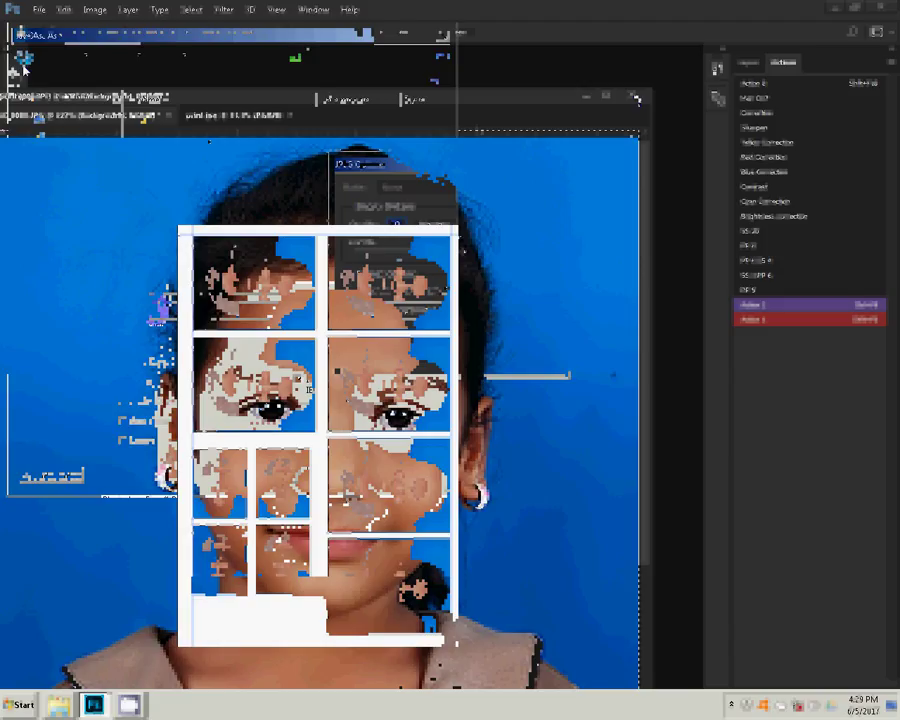
{"action": "left_click", "coordinate": [37, 12]}
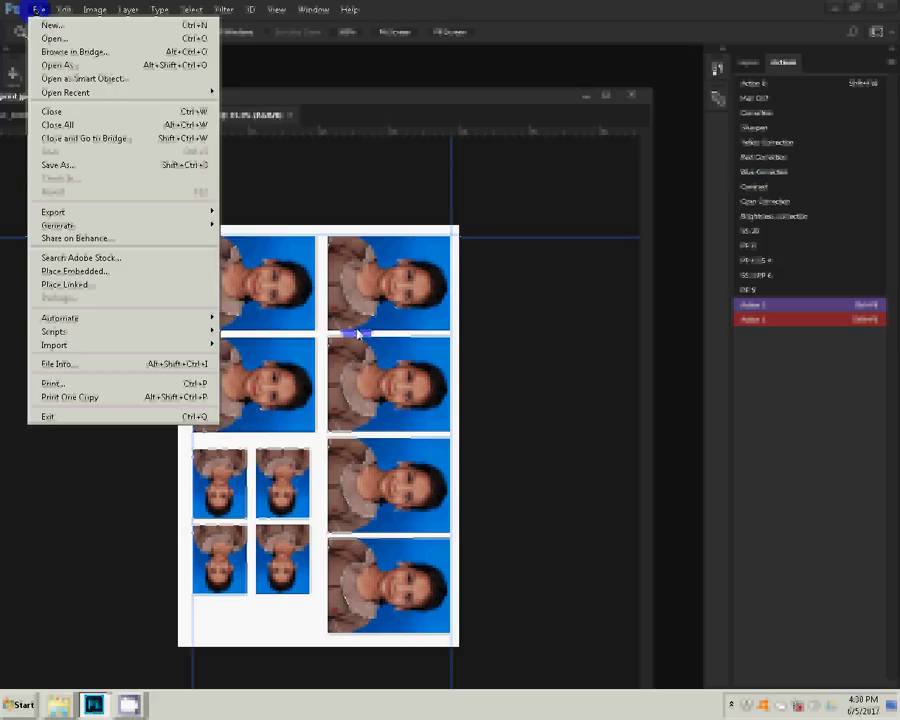
{"action": "key", "text": "ctrl+p"}
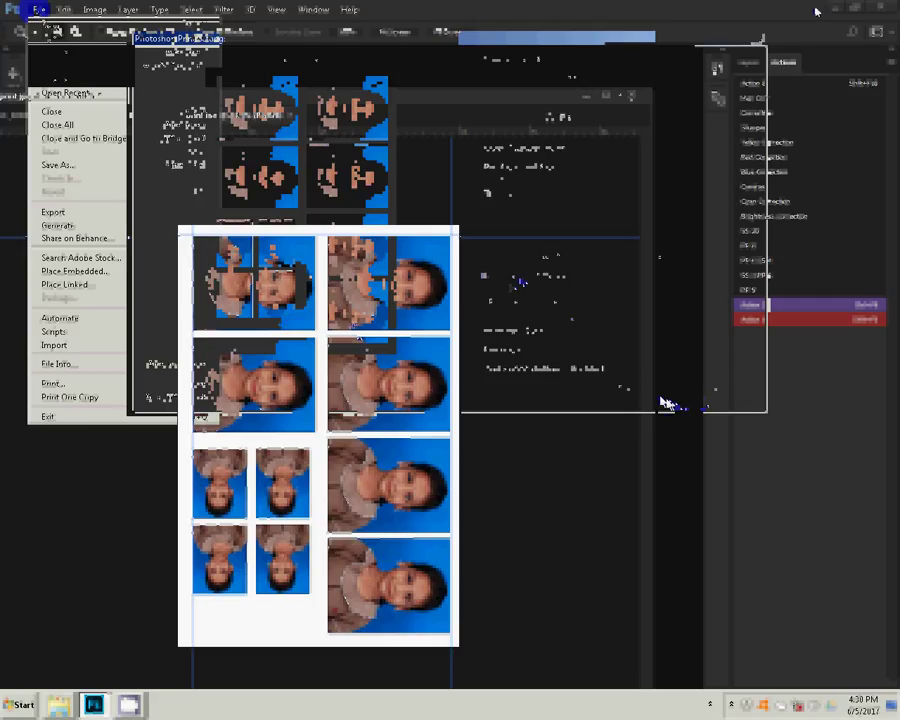
{"action": "left_click", "coordinate": [783, 66]}
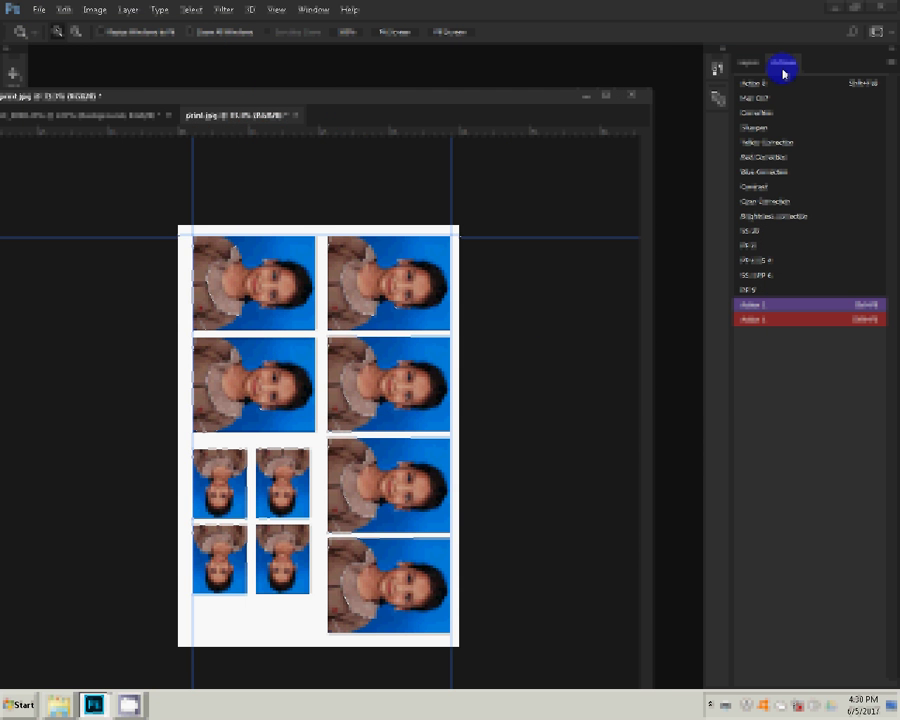